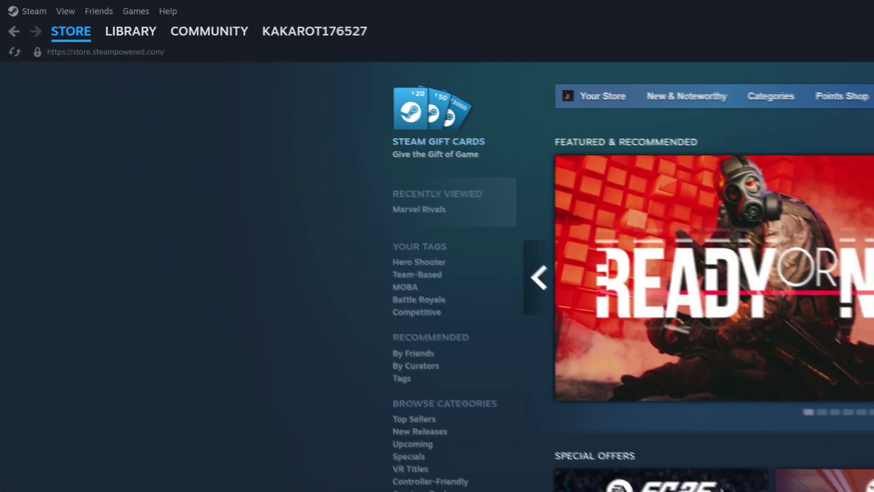
Step: From the Library home list, turn off 'Enable the Steam Overlay while in-game' in Marvel Rivals' Properties
click(144, 36)
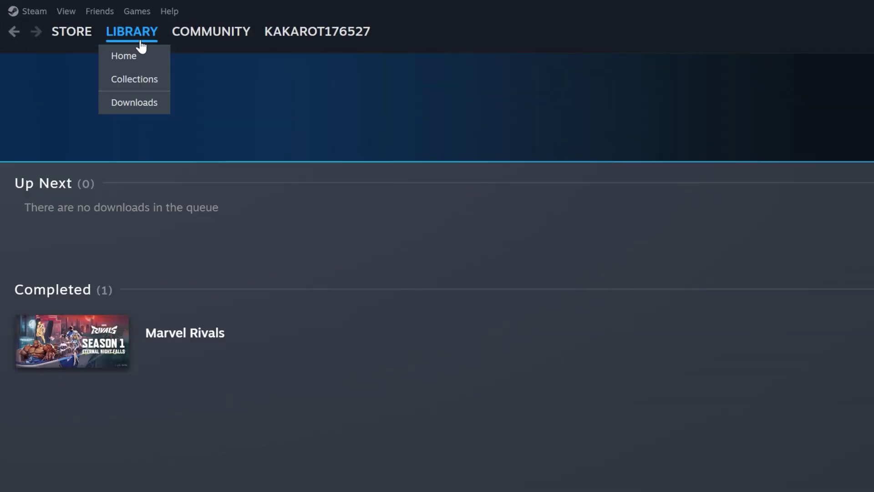
click(127, 56)
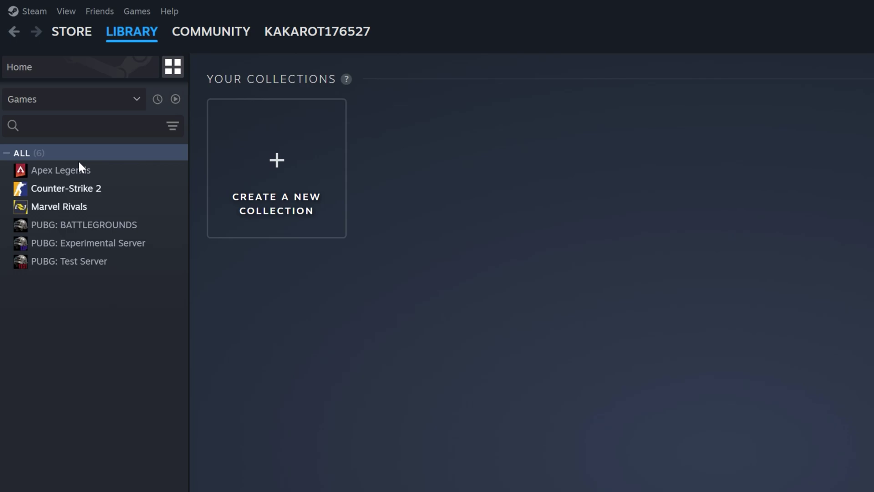
click(55, 206)
right_click(93, 210)
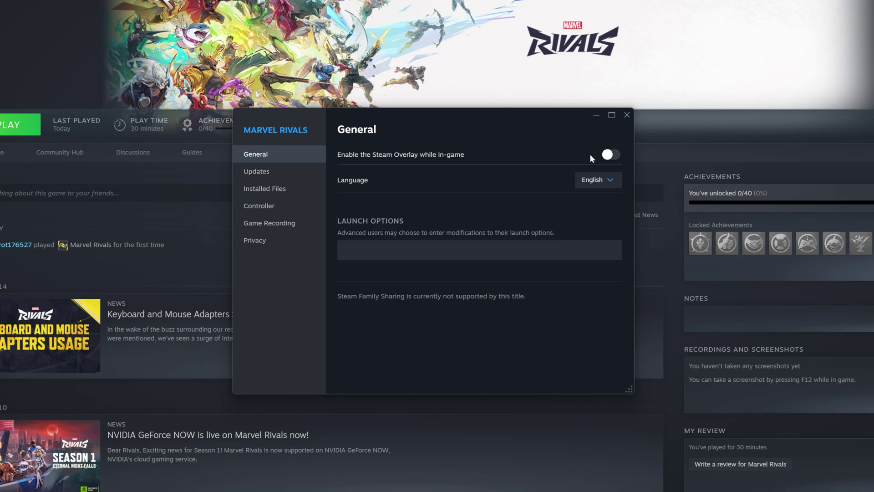
Step: Run 'Verify integrity of game files' under Installed Files, validating all 931 files
click(269, 191)
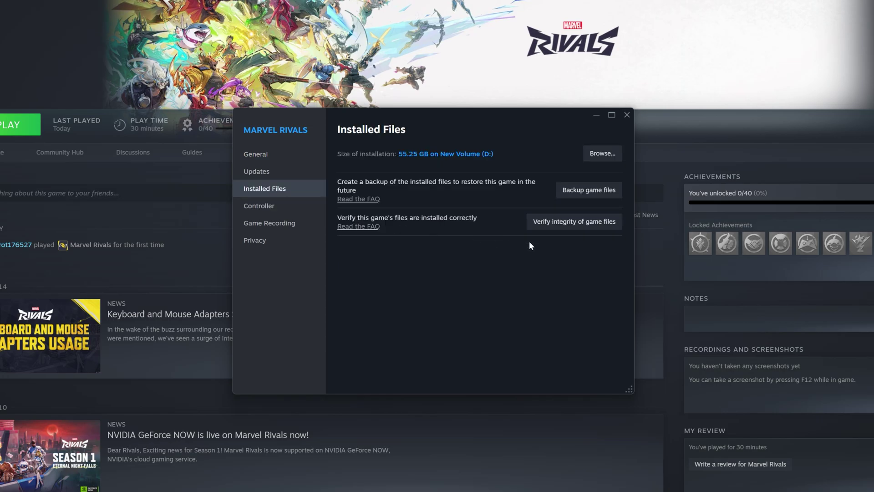
click(561, 228)
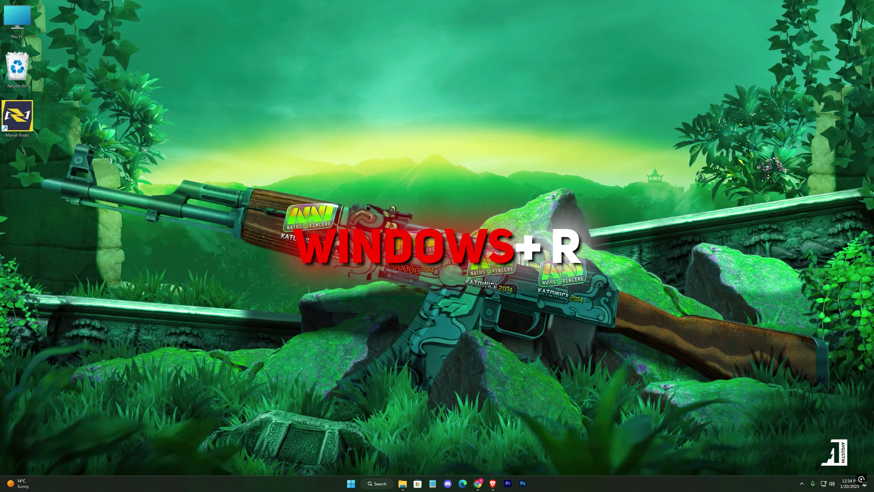
Step: Open AppData\Local\Marvel\Saved\Crashes in a maximized File Explorer via %localappdata%
key(super+r)
text(%)
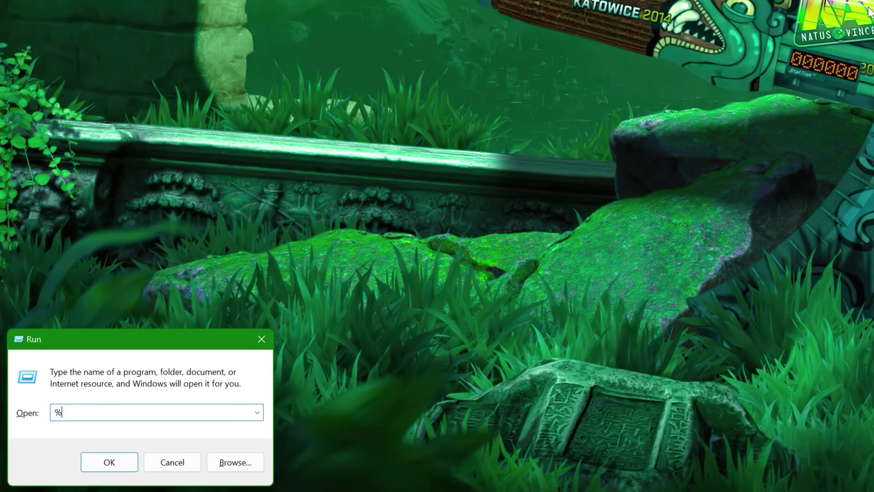
text(localappdata)
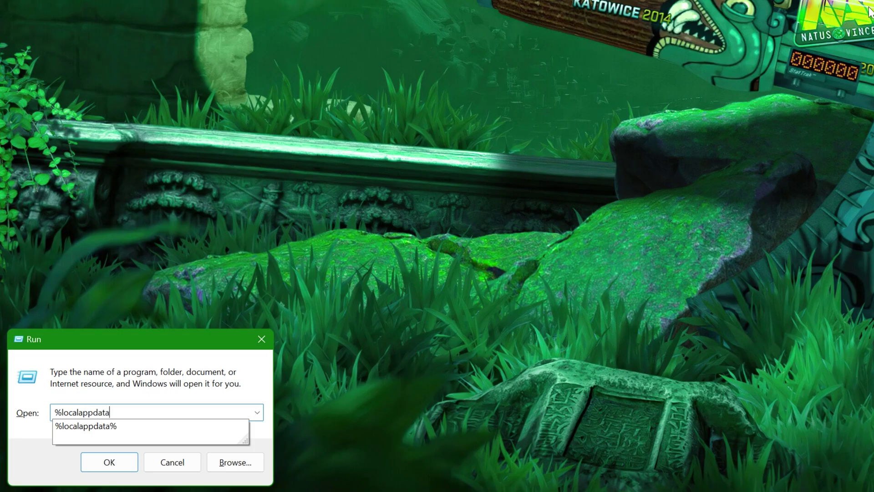
text(%)
key(Return)
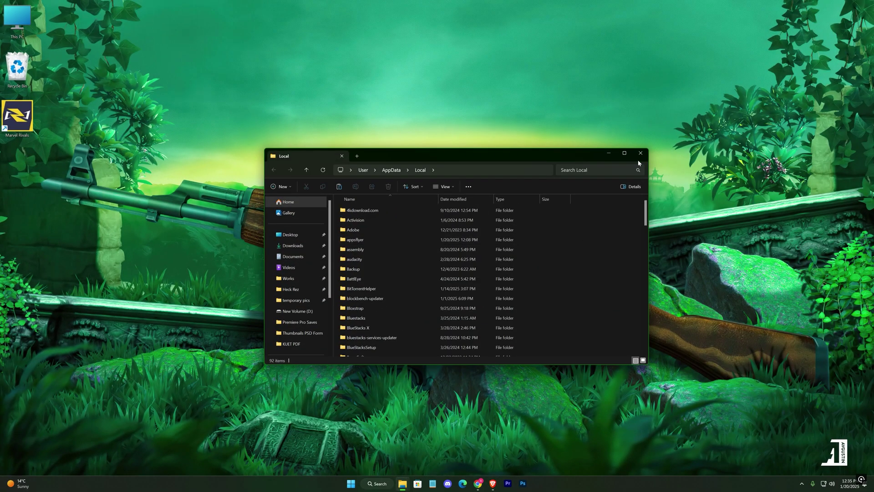
click(625, 154)
scroll(265, 350, down, 5)
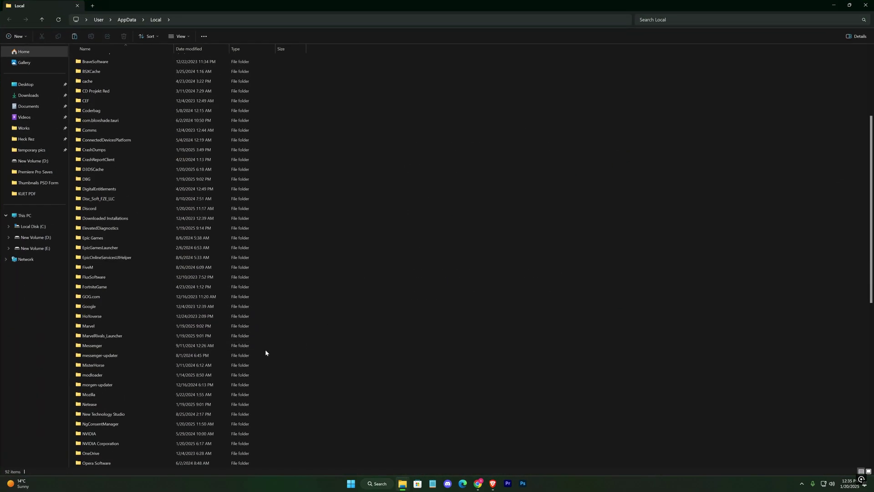
double_click(100, 327)
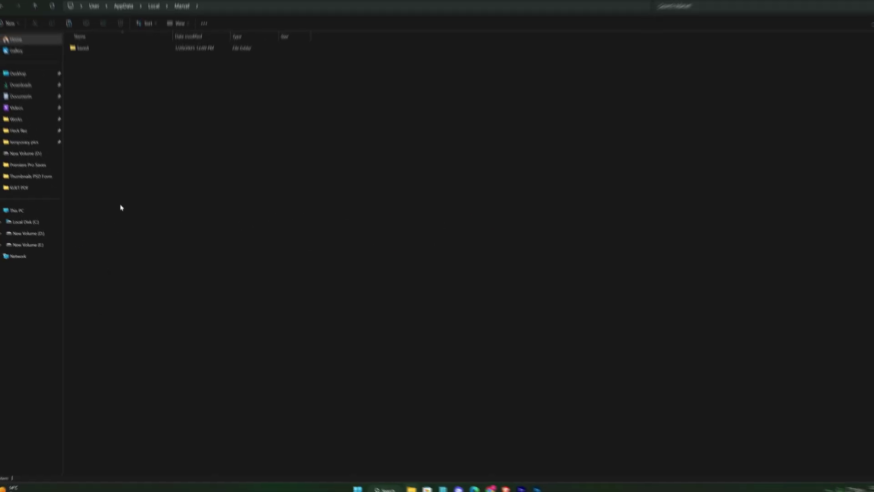
double_click(86, 60)
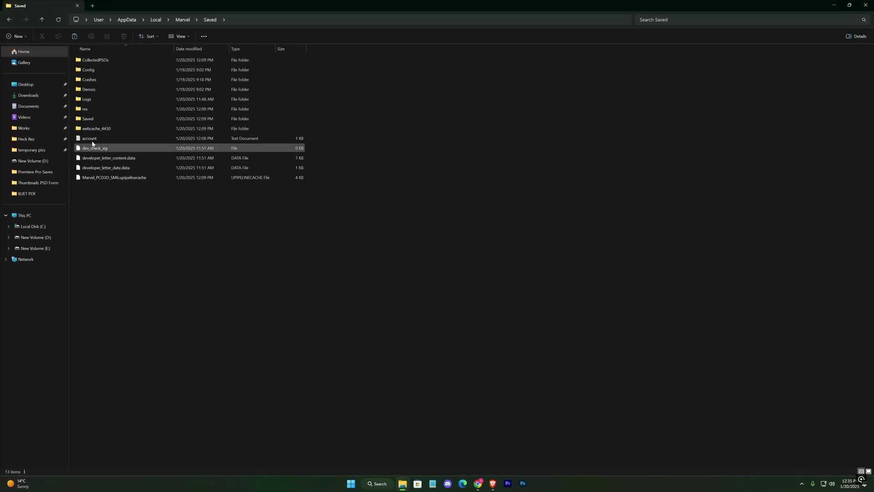
click(96, 81)
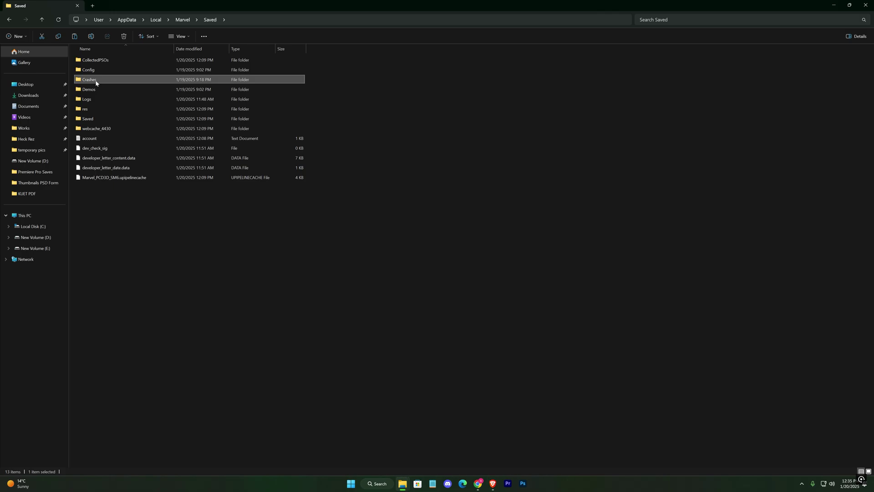
double_click(106, 81)
Step: Permanently delete both UECC-Windows crash folders and close File Explorer
drag(105, 102, 133, 68)
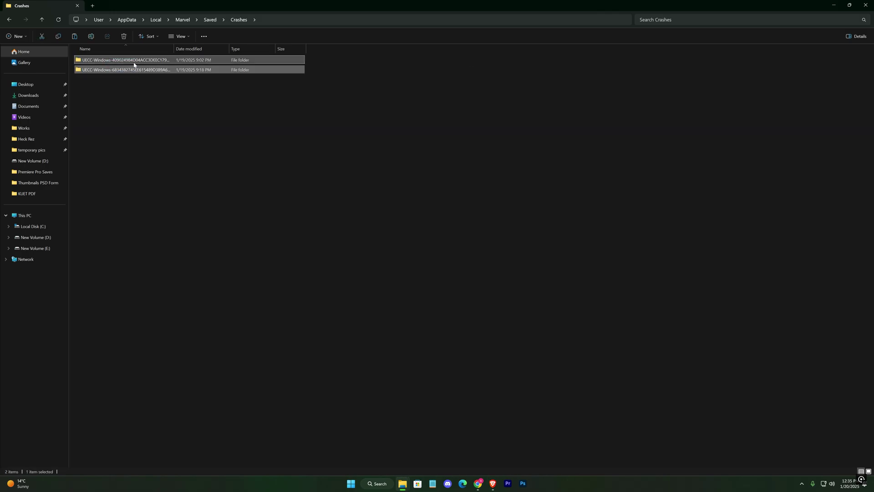
key(shift+Delete)
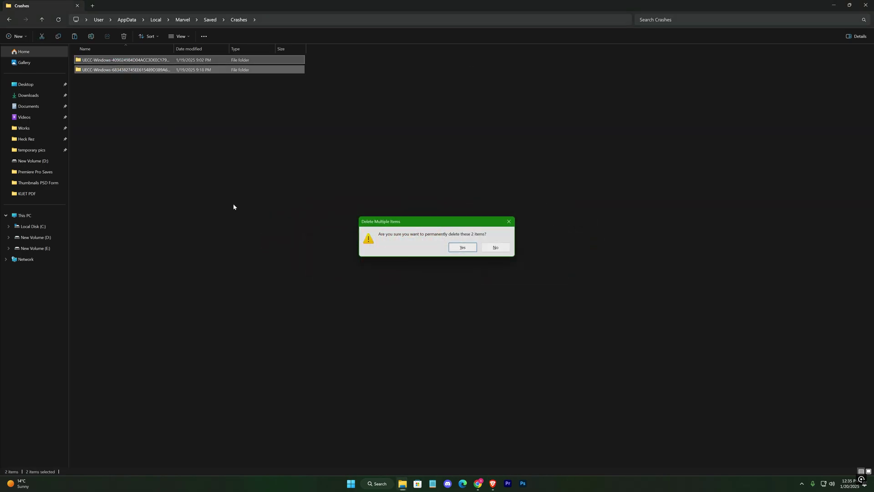
key(Return)
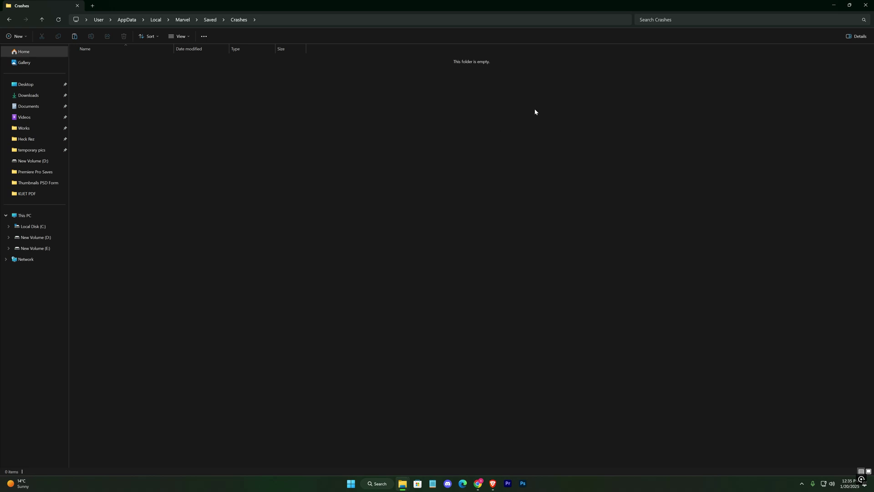
click(866, 5)
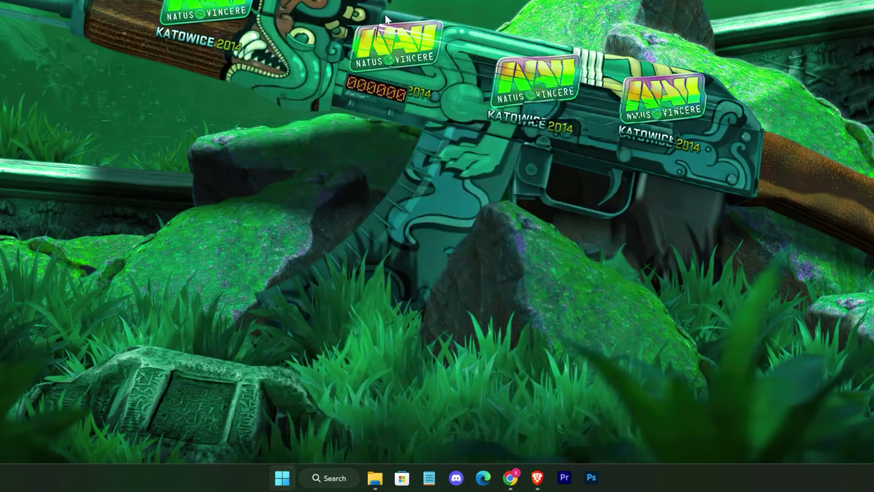
Step: Open Windows Update settings from Start and run Check for updates
key(super)
text(windows upda)
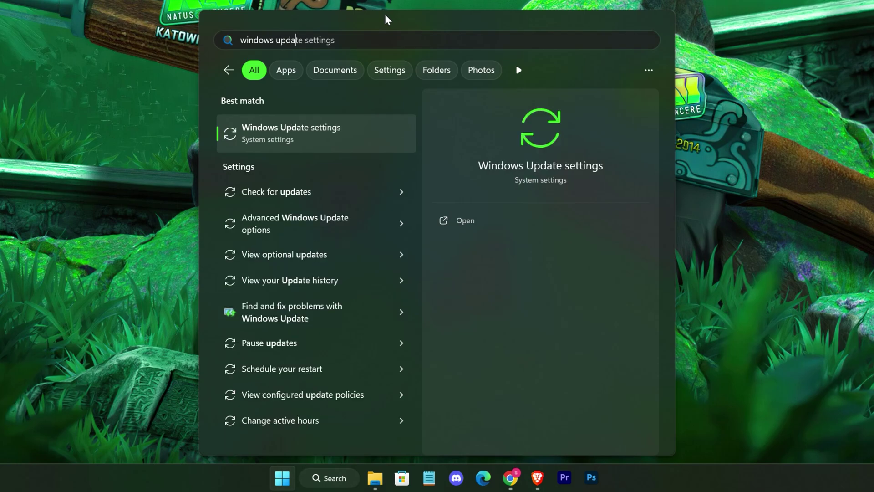
key(Return)
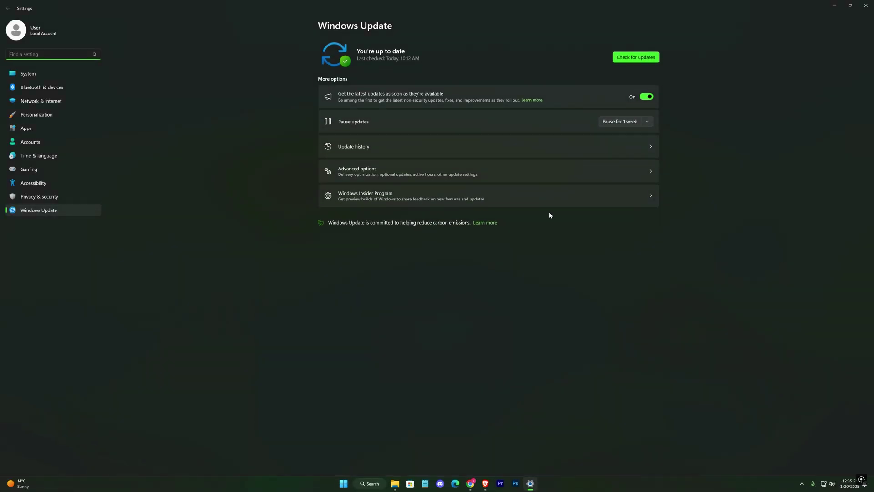
click(635, 57)
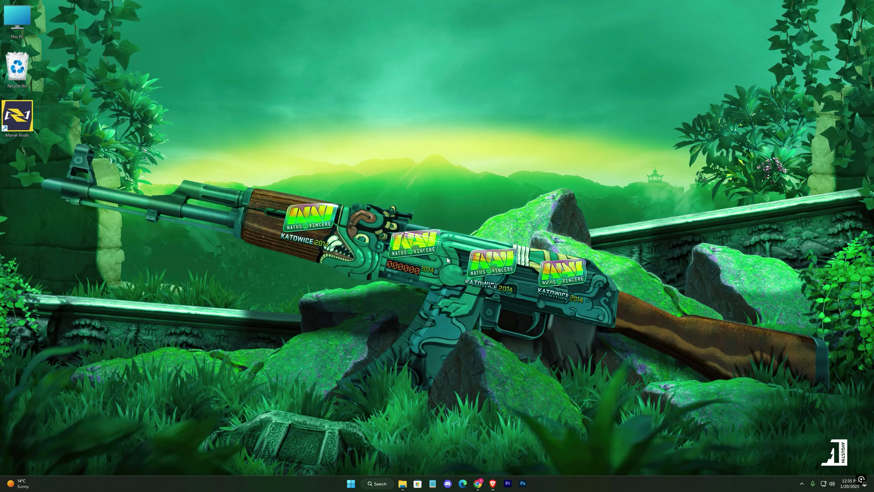
Step: Open Device Manager, collapse Other devices and expand Display adapters
key(super)
text(devicemana)
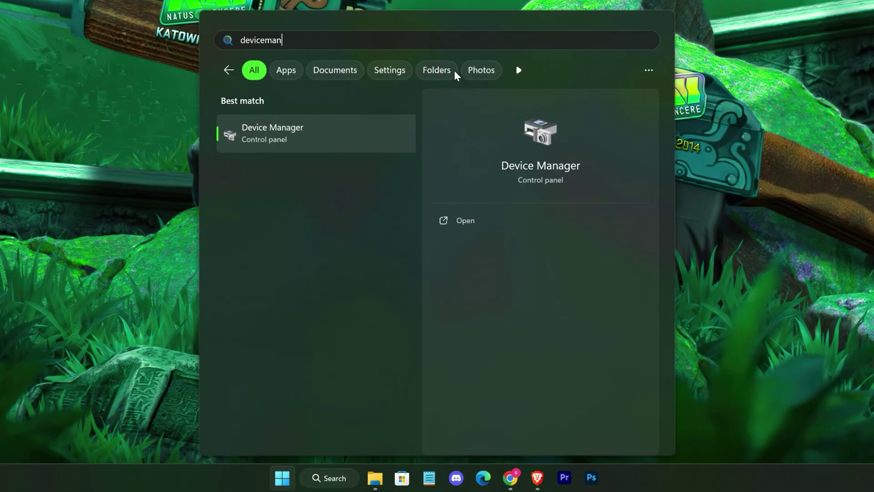
key(Return)
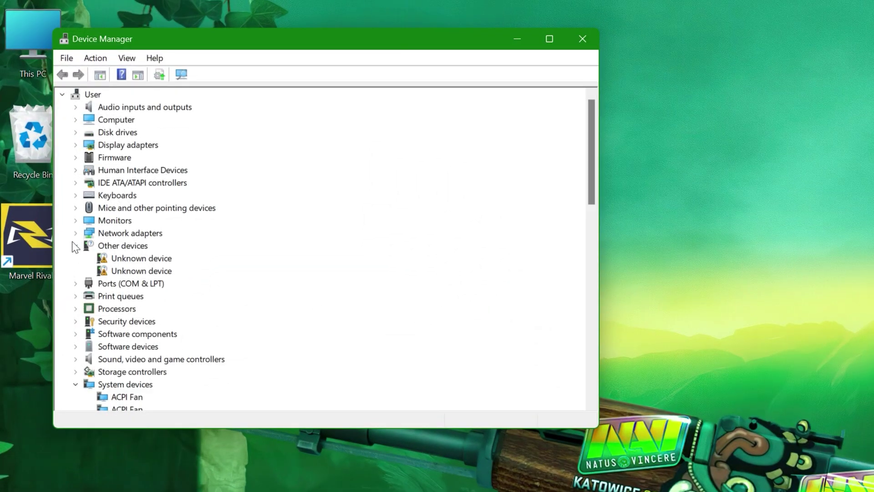
click(75, 245)
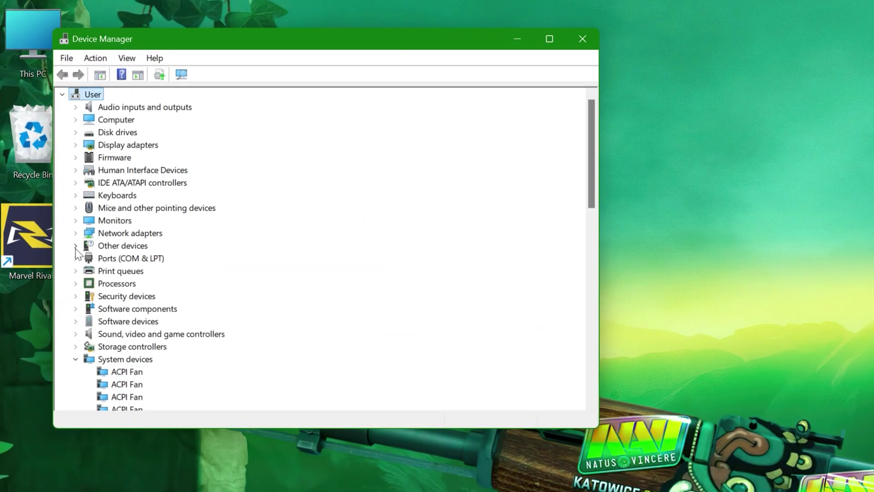
click(76, 145)
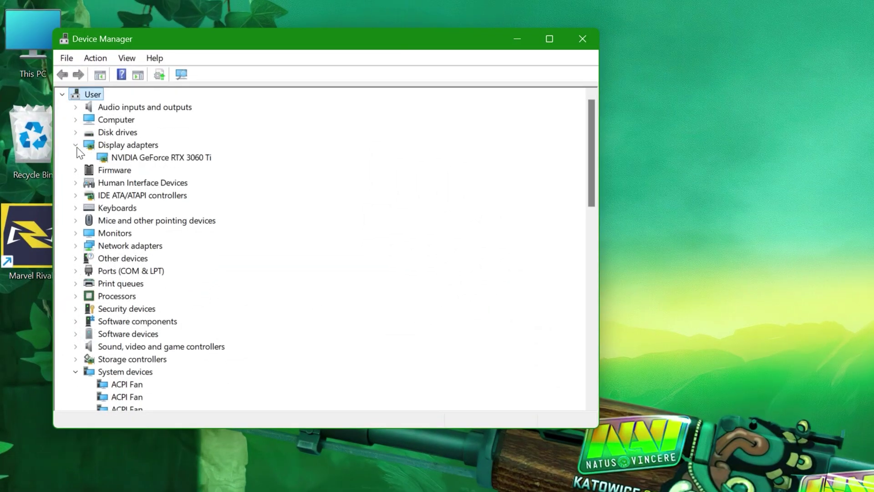
Step: Search automatically for a newer RTX 3060 Ti driver, confirm the best is installed, and close Device Manager
click(125, 158)
right_click(125, 158)
click(174, 167)
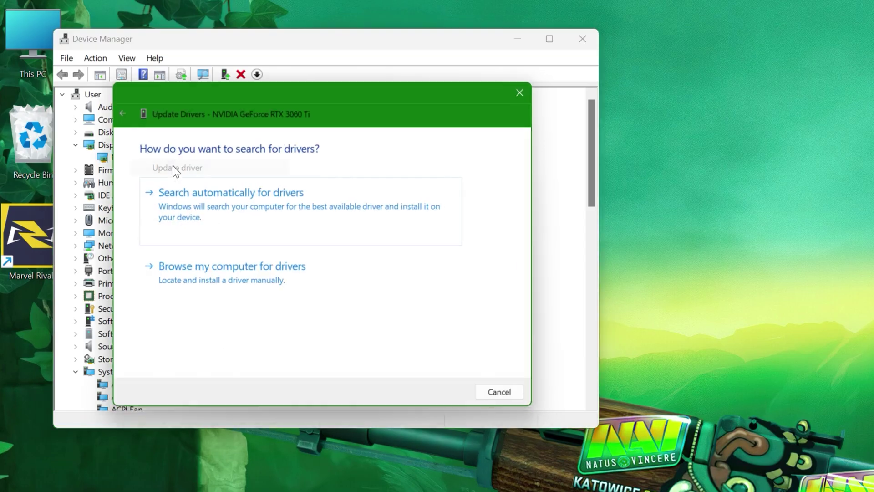
click(327, 220)
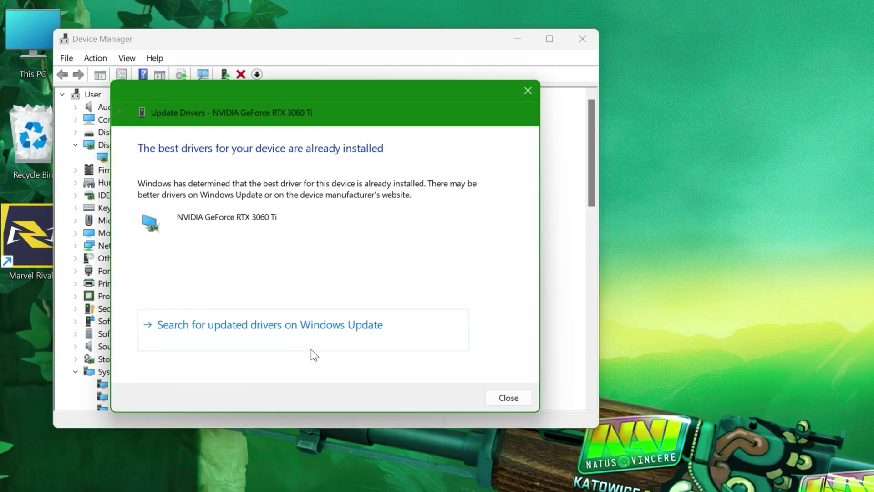
click(515, 396)
click(592, 39)
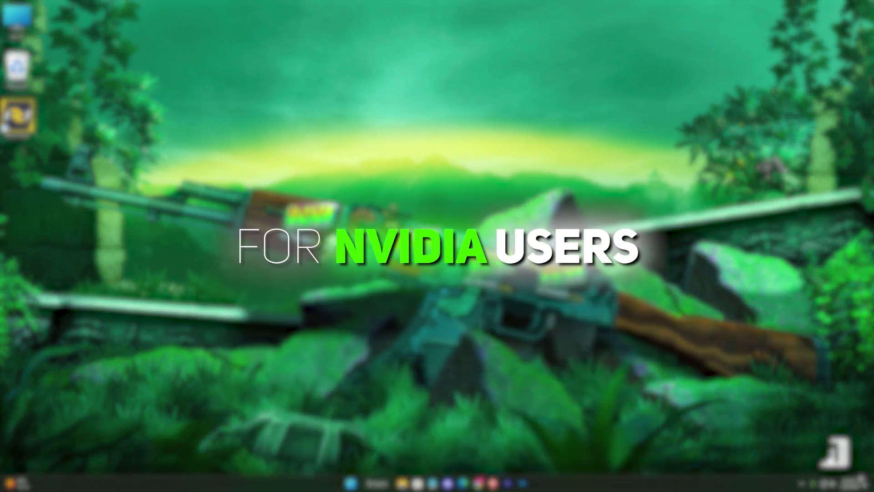
key(super)
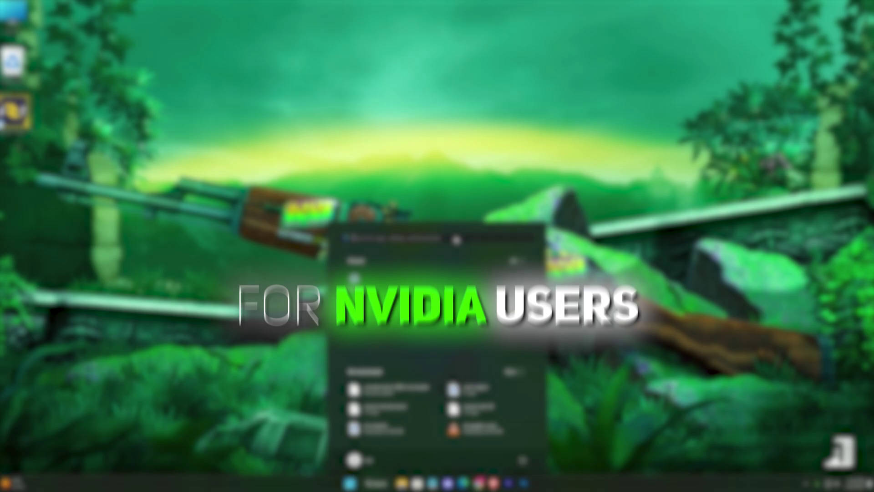
Step: Express-install Game Ready Driver 566.36 from the NVIDIA app's Drivers page
text(nvidia)
key(Return)
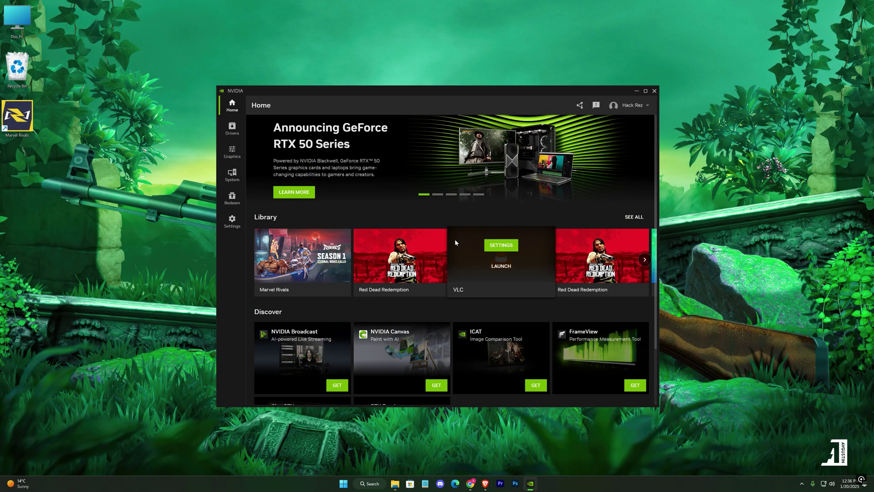
click(233, 131)
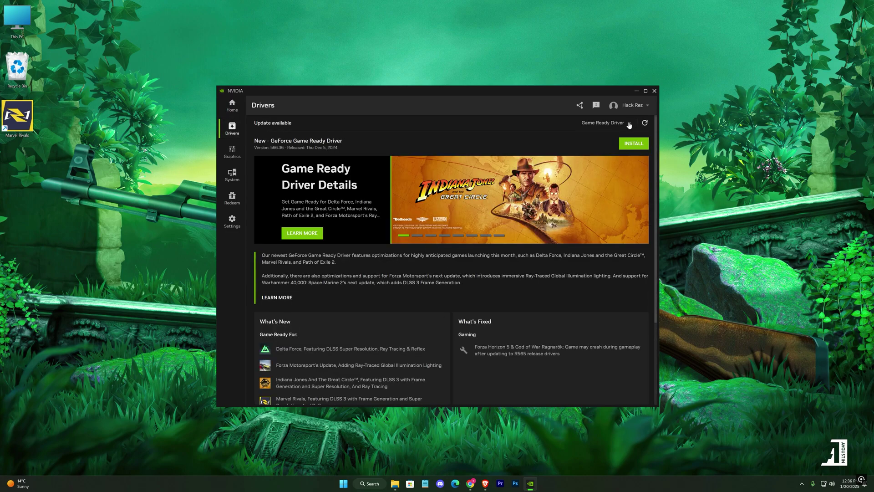
click(629, 123)
click(554, 144)
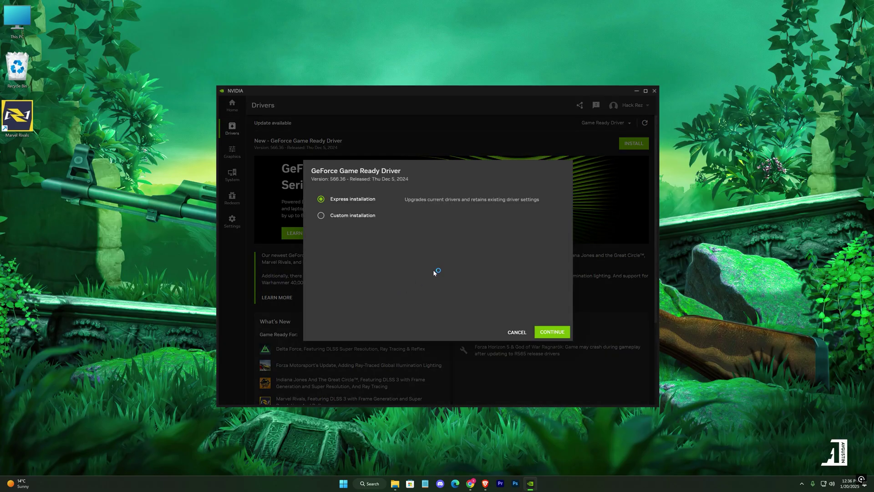
click(550, 331)
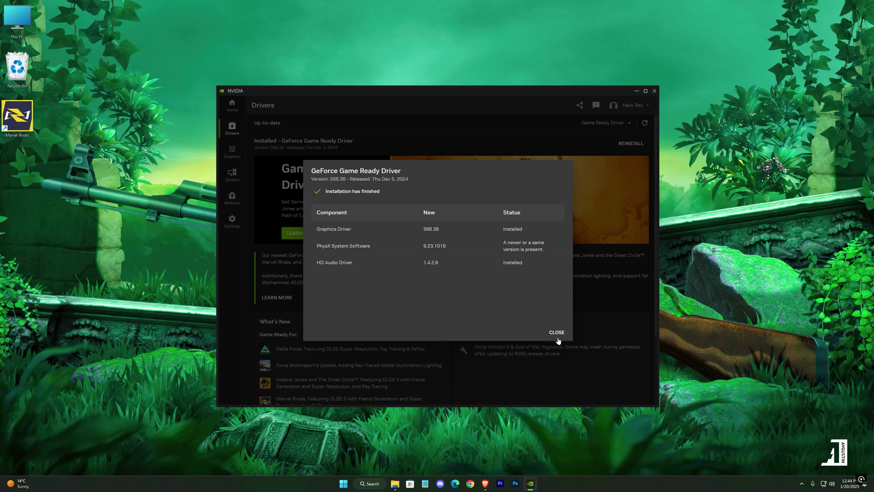
click(556, 332)
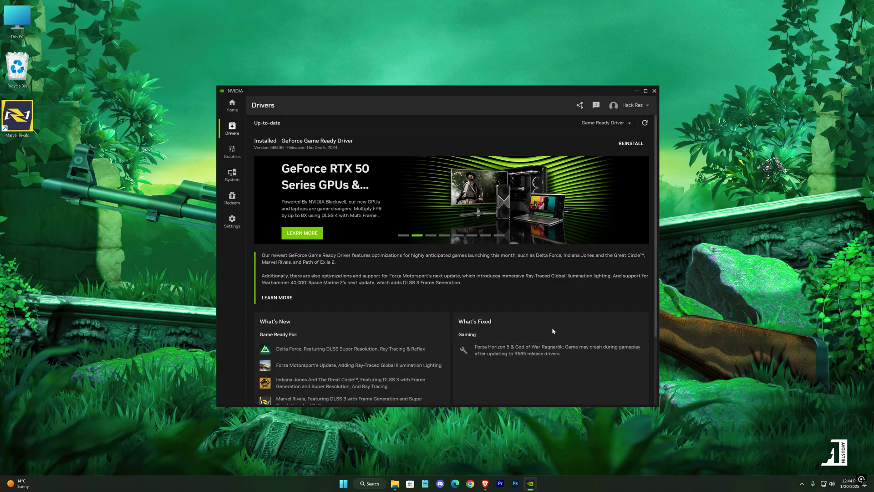
Step: Close the NVIDIA app and reopen Steam from the hidden system tray icons
click(655, 92)
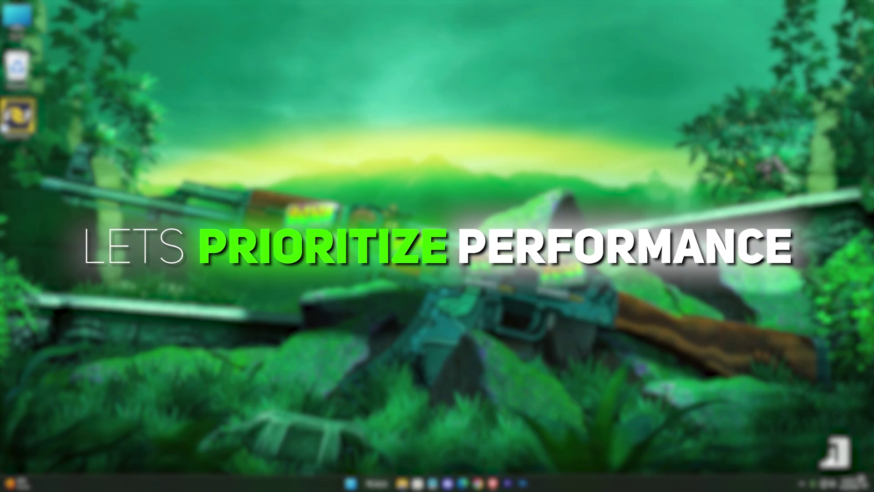
right_click(437, 259)
click(425, 250)
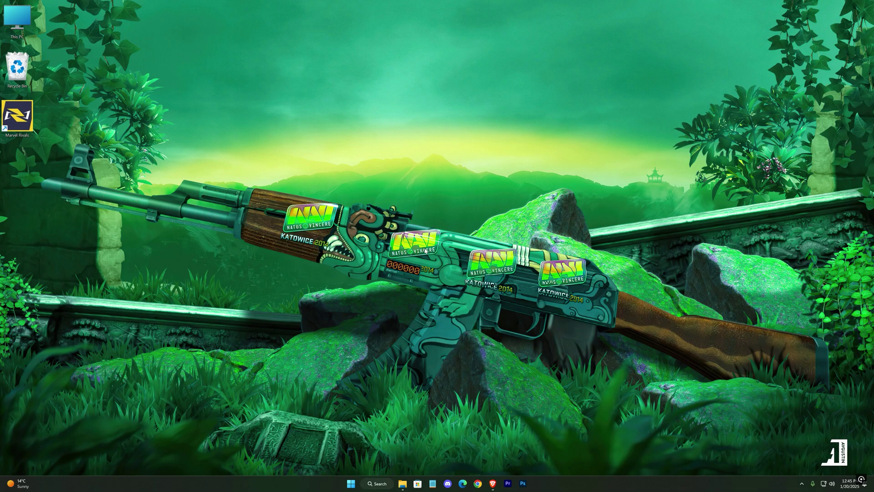
click(801, 484)
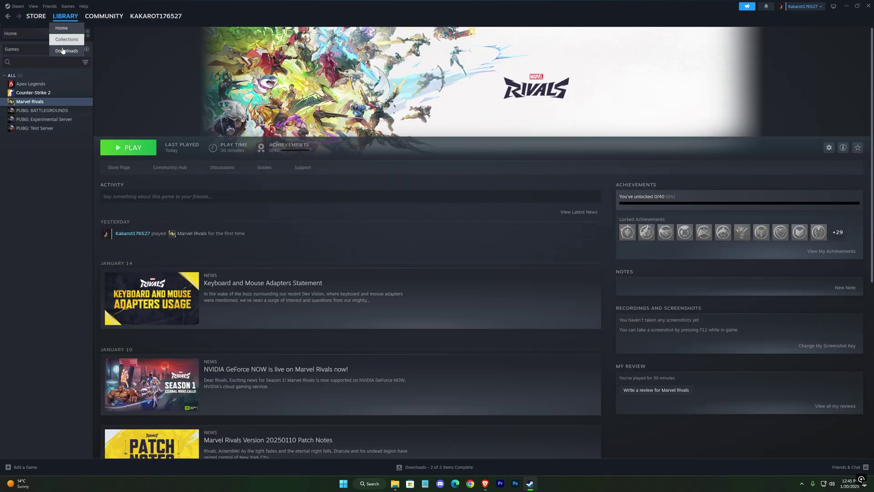
Step: Browse to Marvel Rivals' install folder and copy its path D:\steam\steamapps\common\MarvelRivals
right_click(27, 102)
click(54, 153)
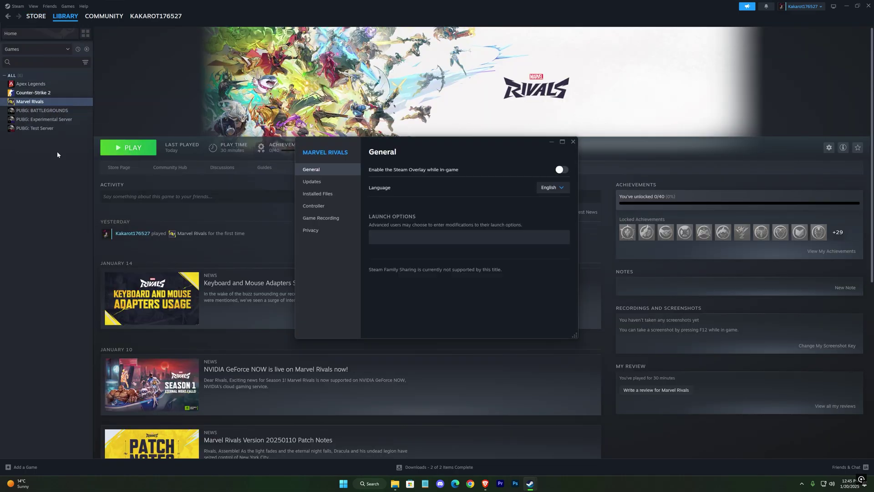
click(329, 193)
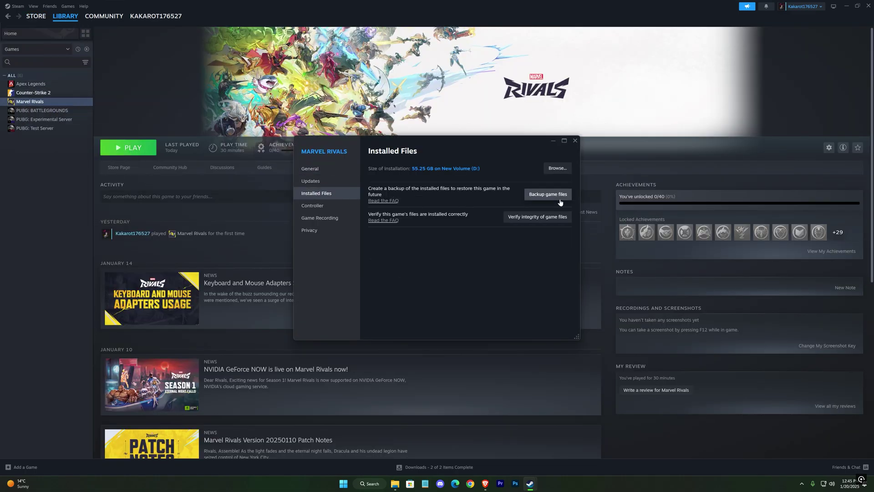
click(558, 169)
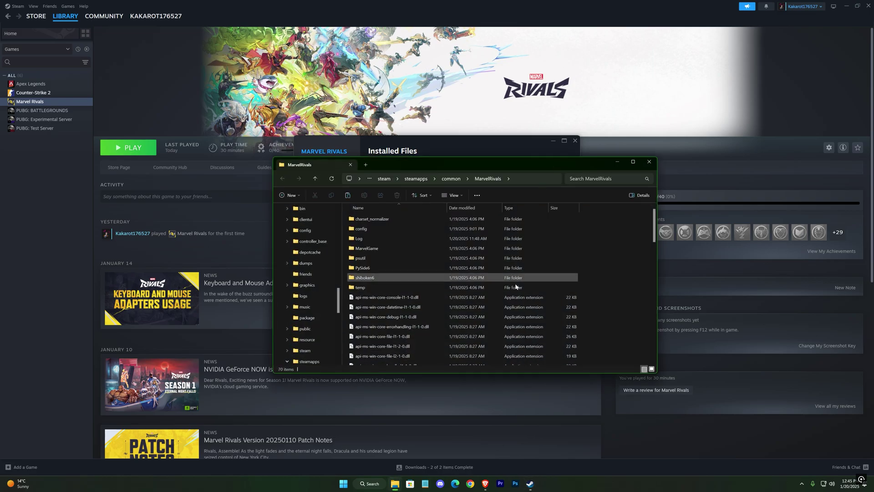
click(870, 8)
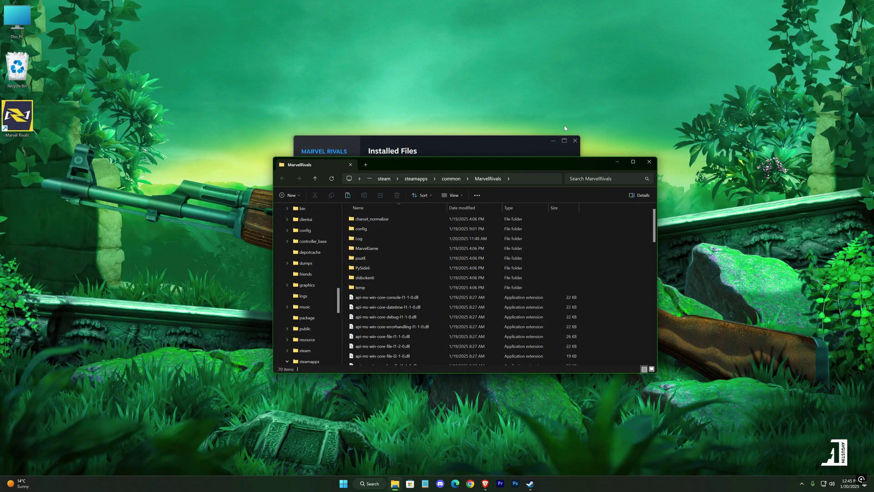
click(574, 142)
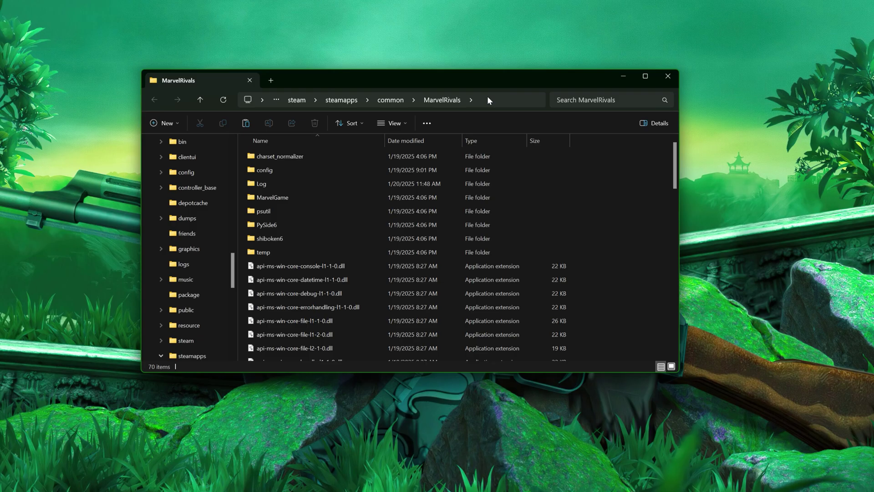
click(520, 176)
right_click(376, 101)
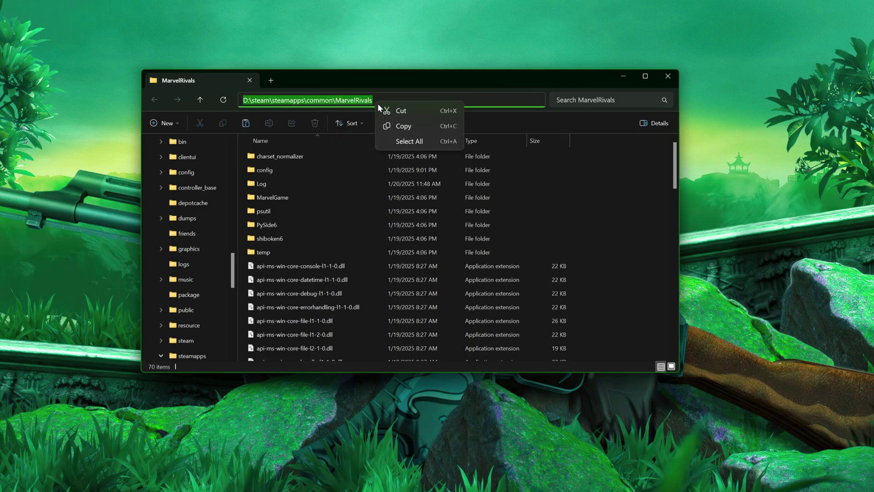
click(399, 126)
Step: Clear the desktop and open Windows Graphics settings from Start search
key(super+d)
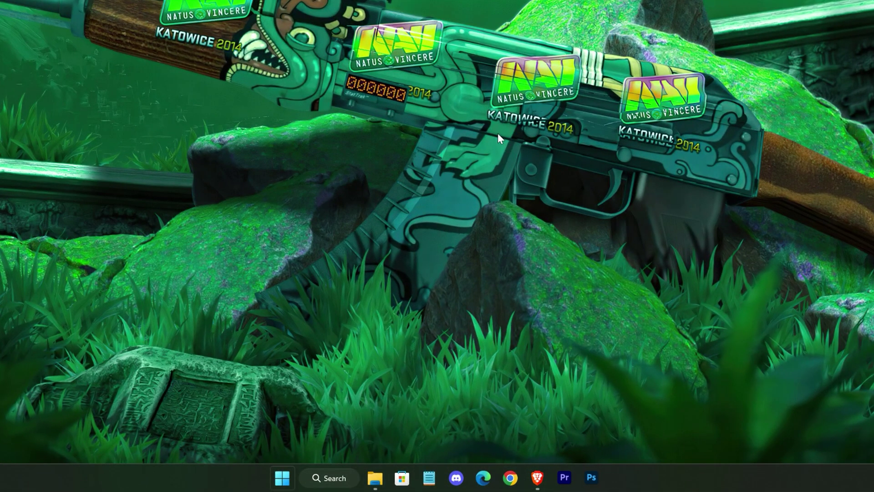
key(super)
text(graphics settings)
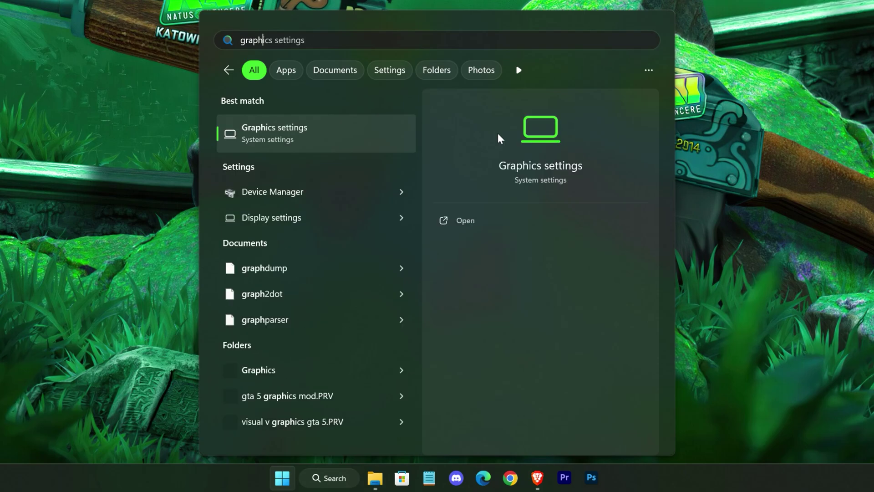
key(Return)
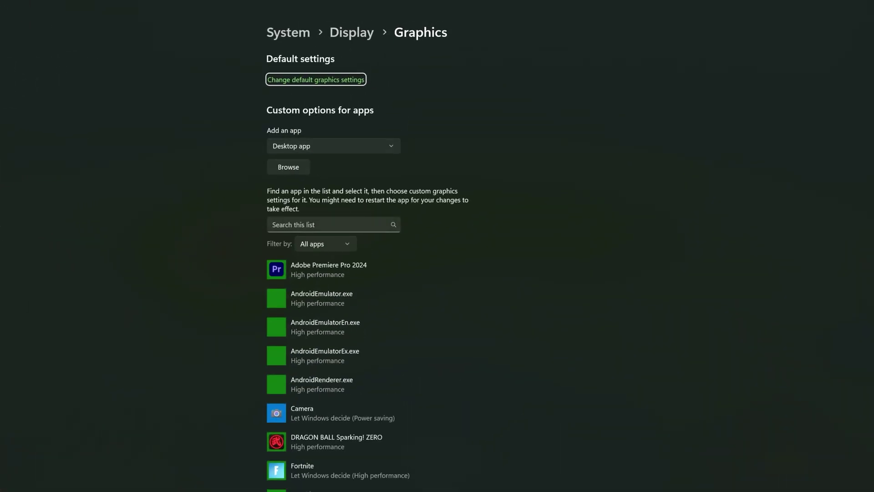
Step: Add MarvelRivals_Launcher from the pasted install path and save it as High performance
click(288, 167)
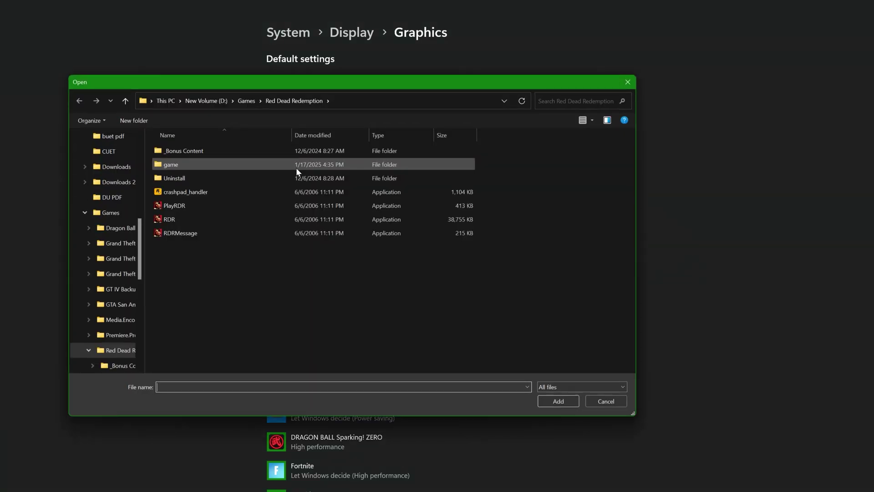
click(356, 101)
key(ctrl+v)
key(Return)
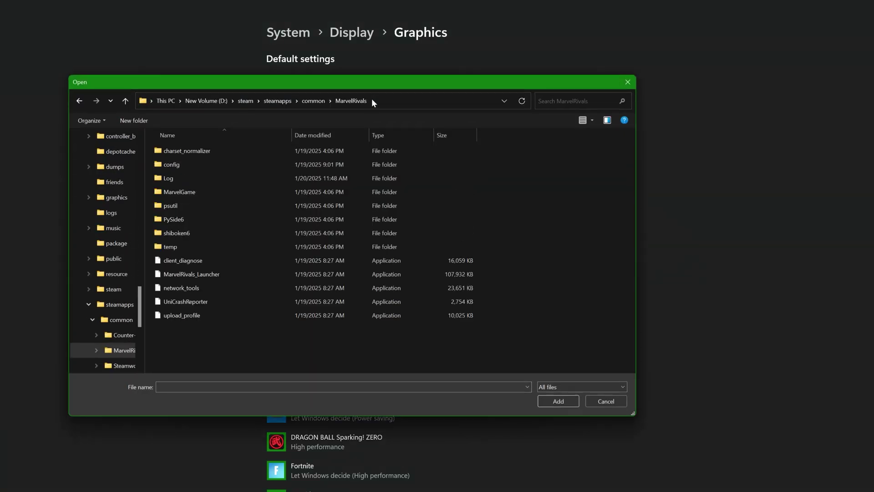
click(190, 275)
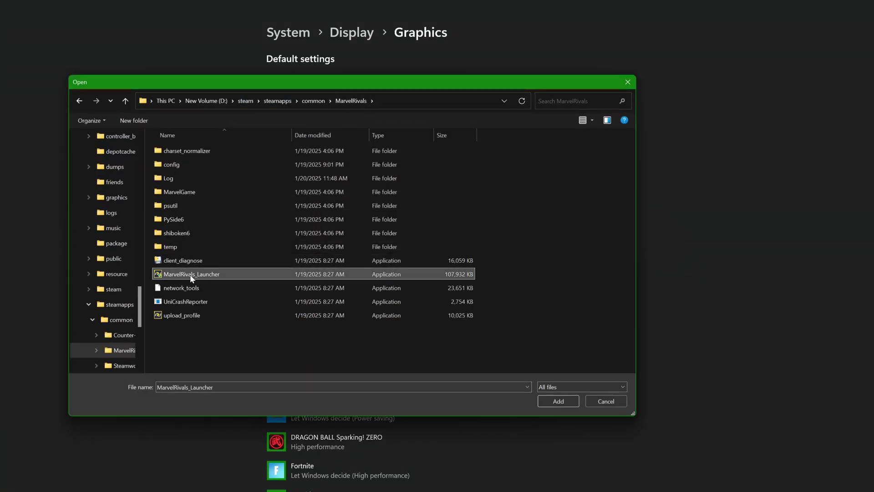
click(558, 400)
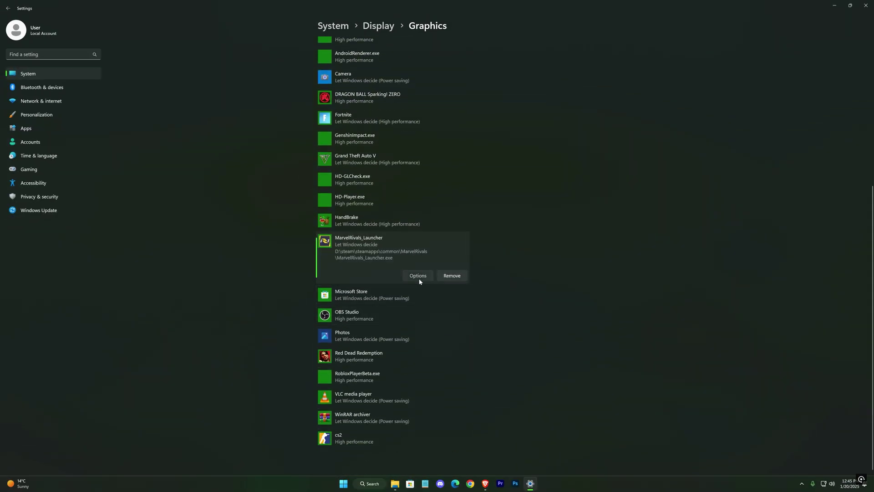
click(417, 277)
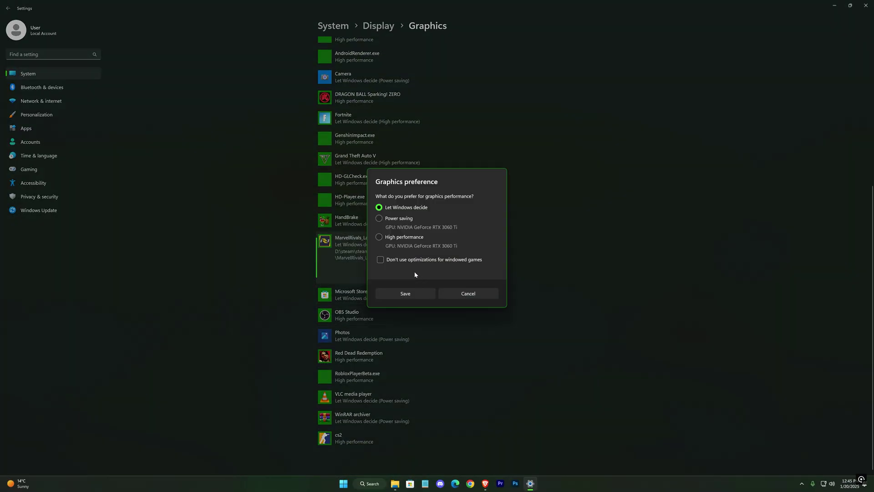
click(403, 294)
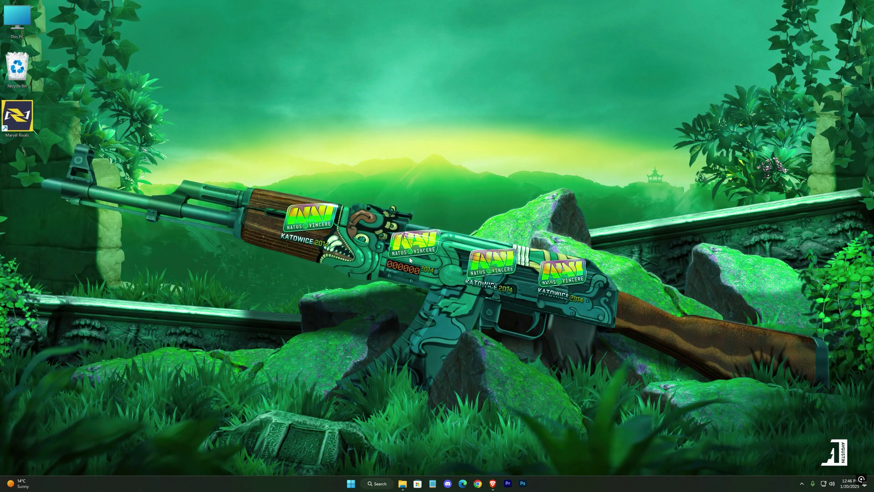
Step: Launch Marvel Rivals from its desktop shortcut through Steam, approving the UAC prompt
double_click(19, 113)
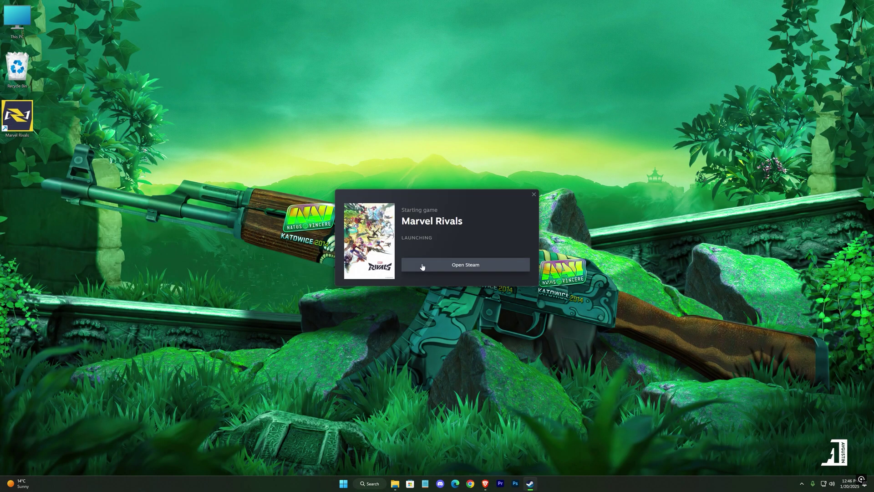
click(461, 267)
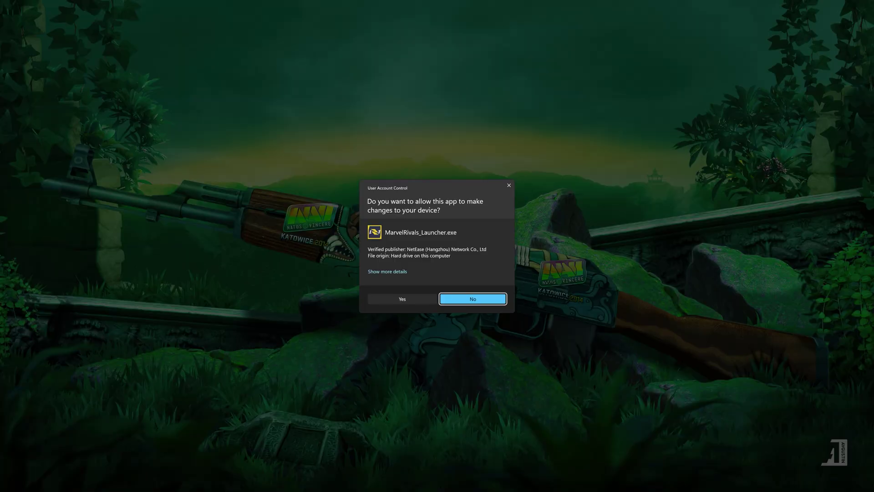
click(401, 299)
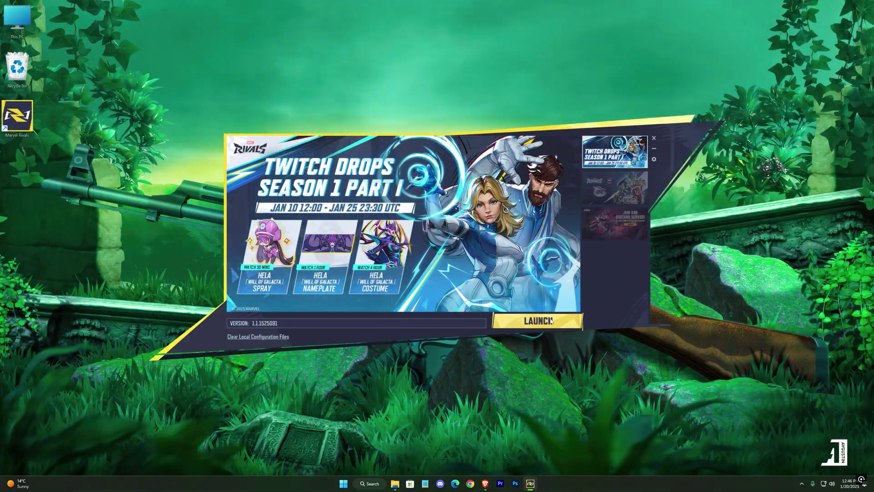
Step: Launch Marvel Rivals from its launcher so the button shows Launching
click(541, 322)
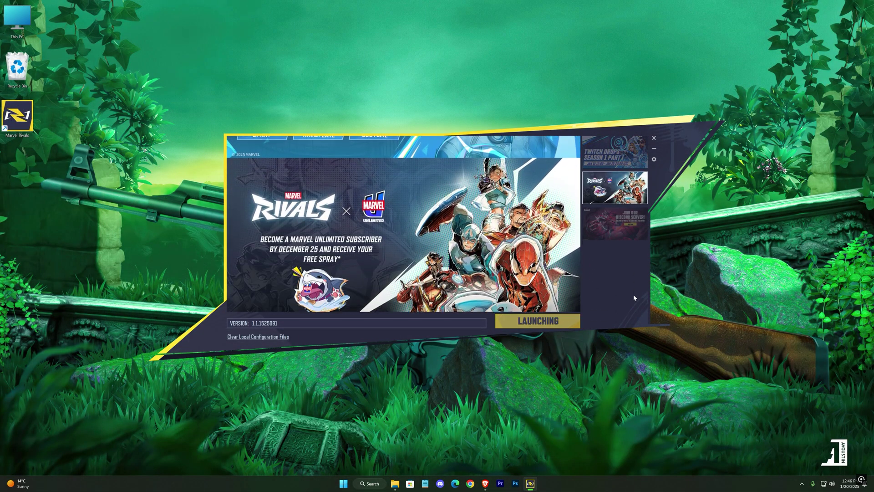